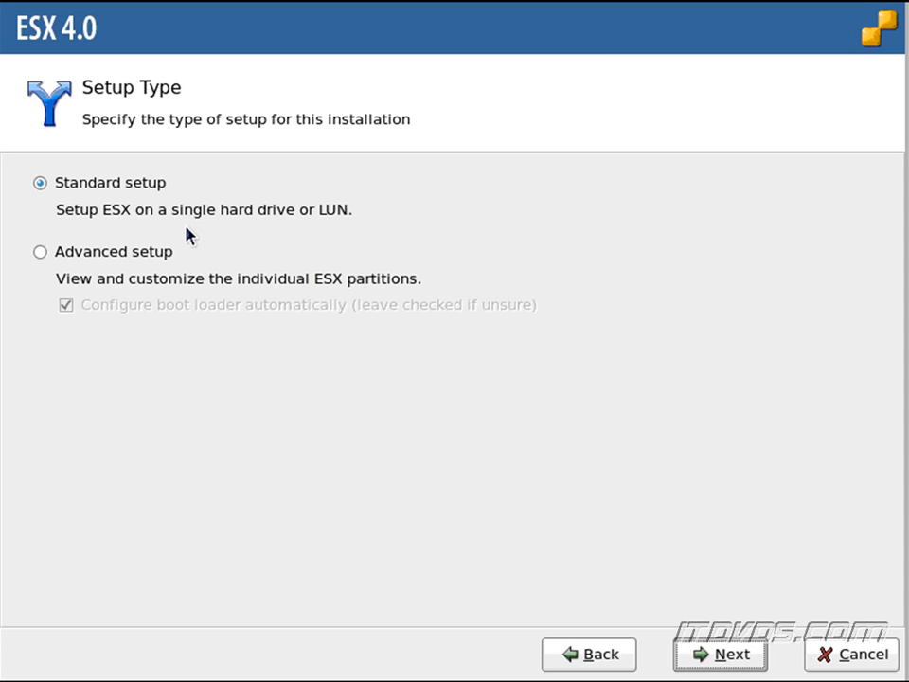
- Choose Advanced setup, keeping the boot loader option checked, and continue
left_click(128, 261)
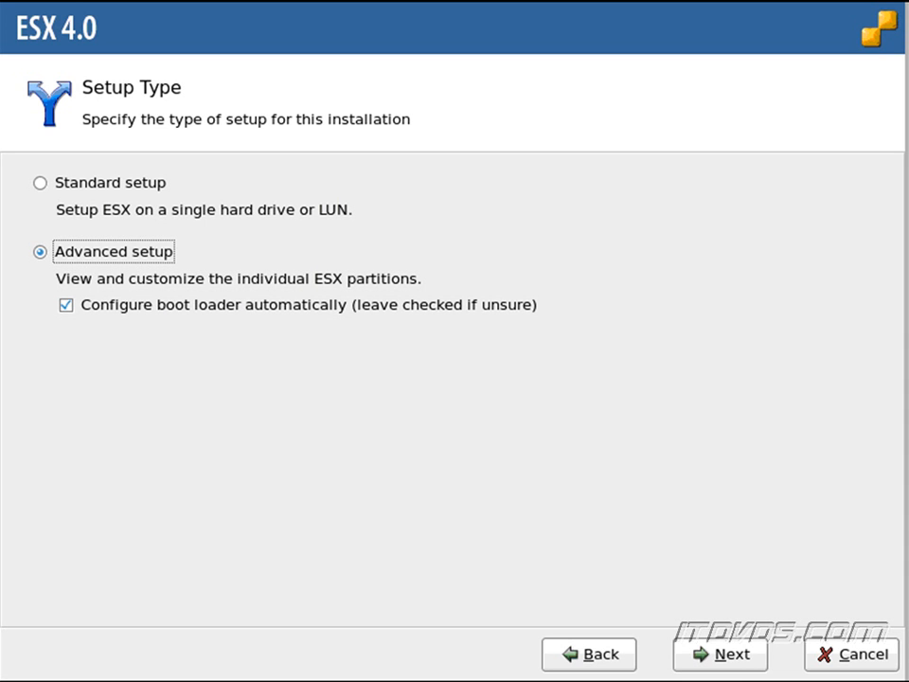
left_click(732, 653)
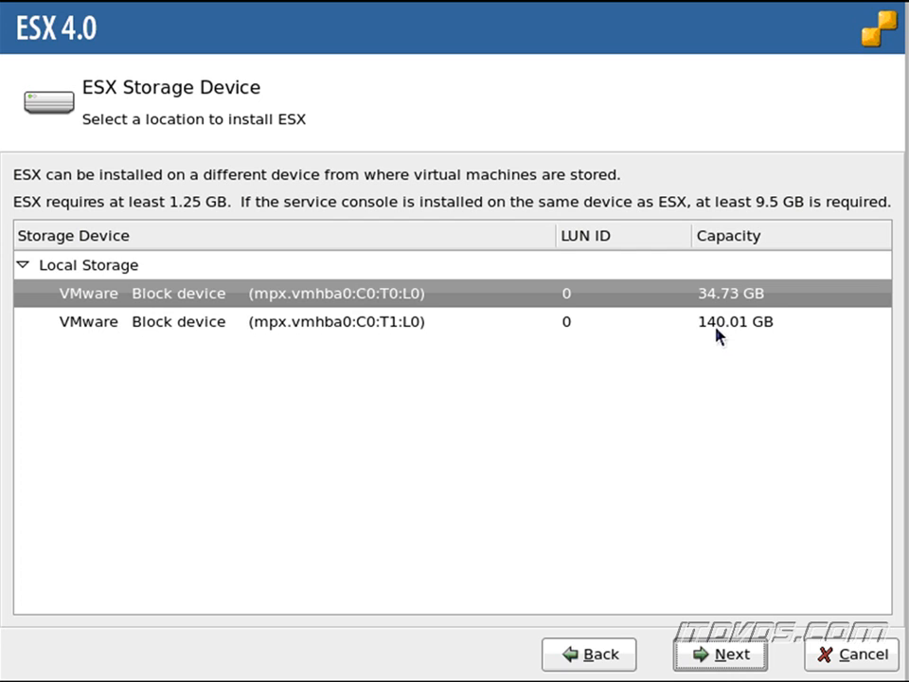
- Install ESX on the 34.73 GB block device, accepting that its data will be erased
left_click(631, 327)
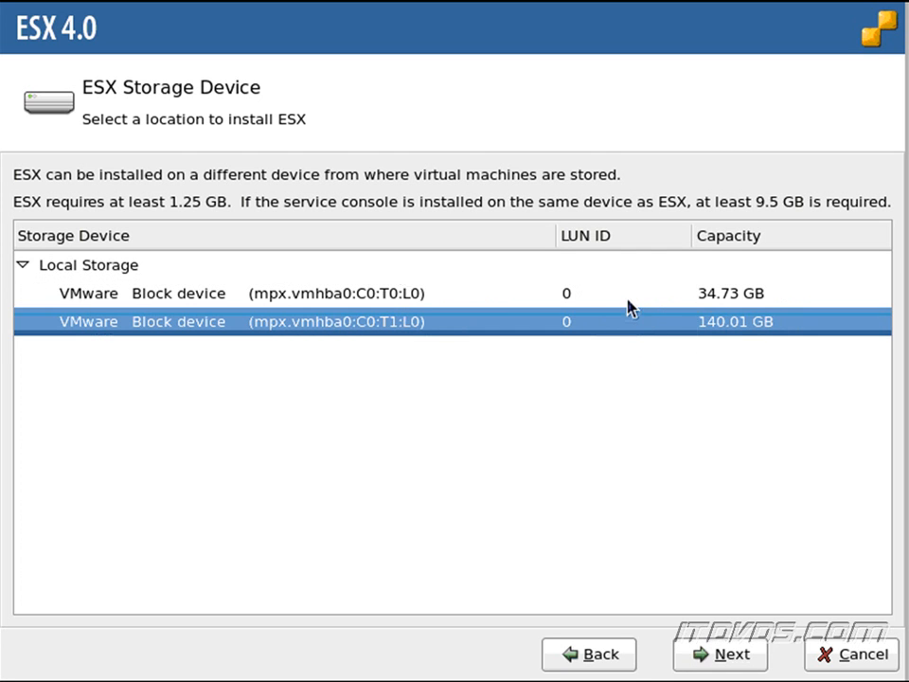
left_click(628, 300)
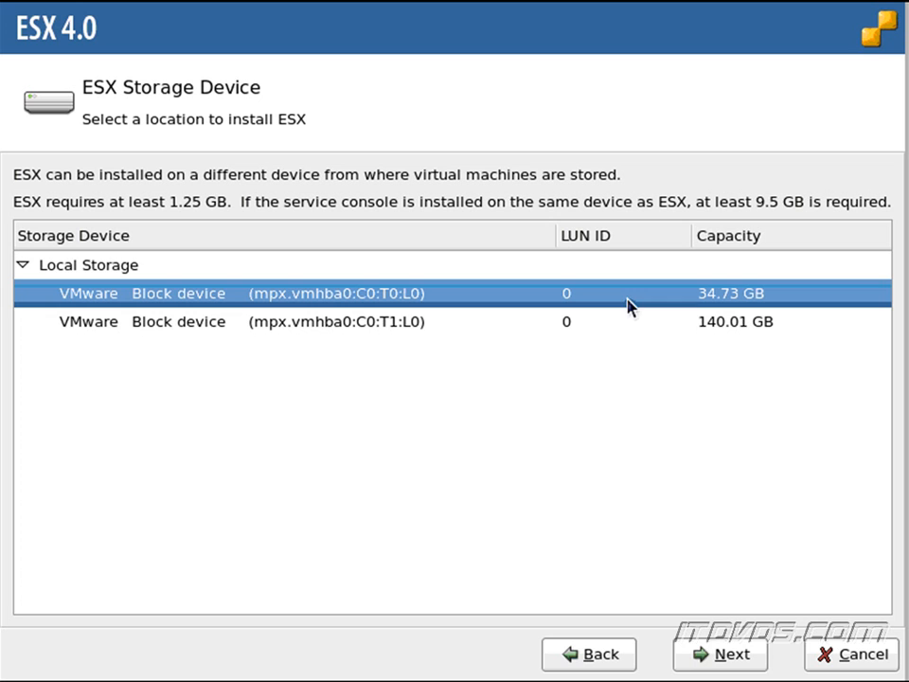
left_click(712, 662)
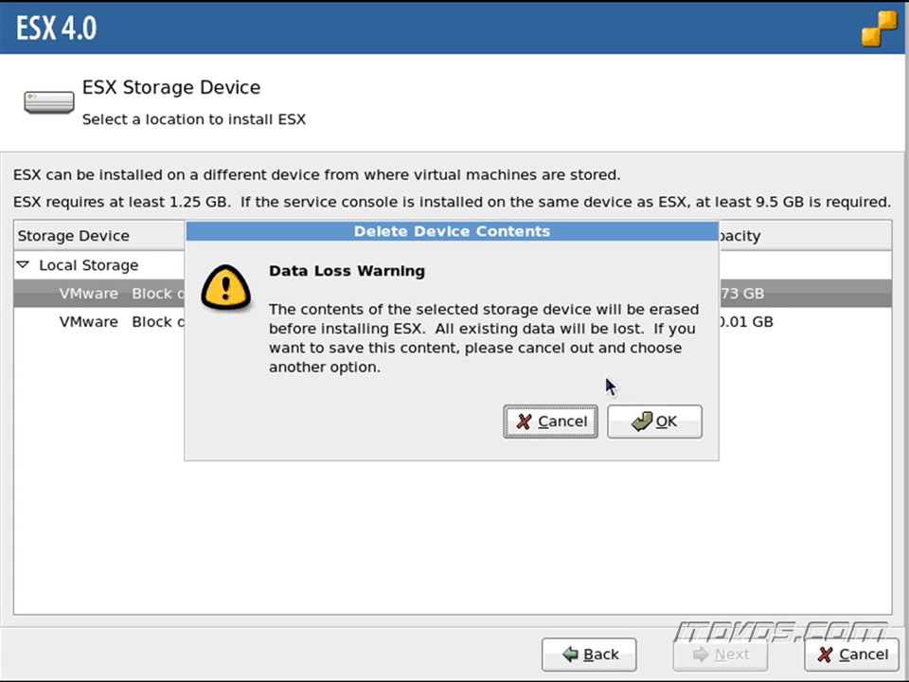
left_click(637, 419)
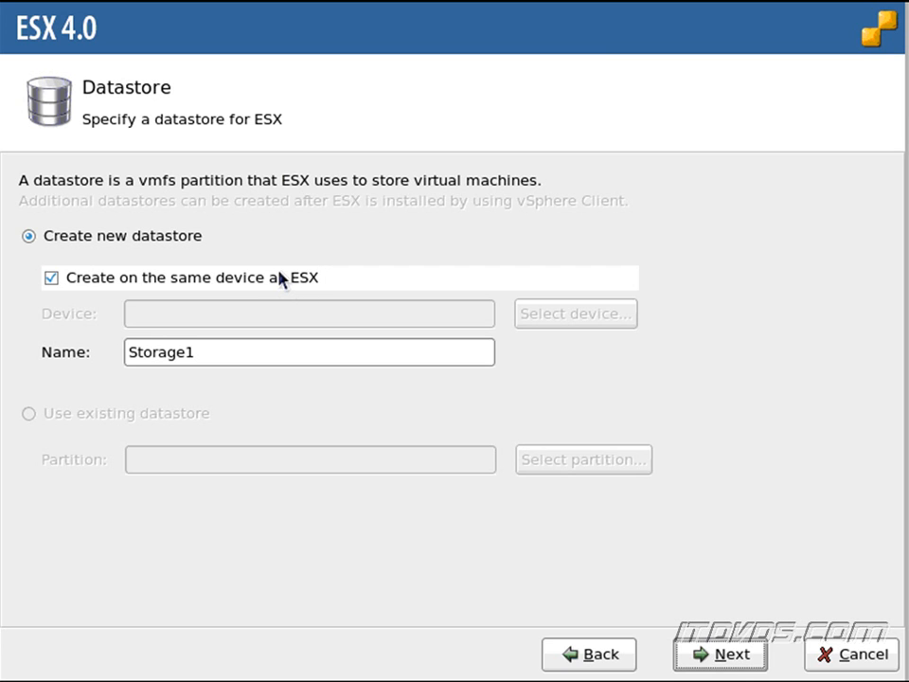
- Keep the datastore on the ESX device, rename it from Storage1 to ESX02-Local01, and continue
left_click(181, 280)
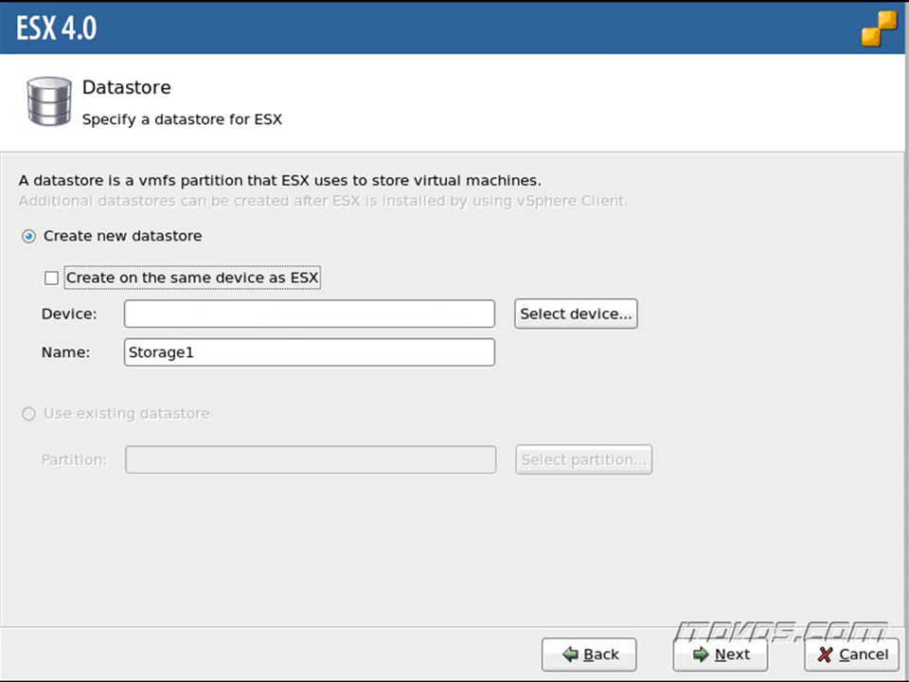
left_click(118, 286)
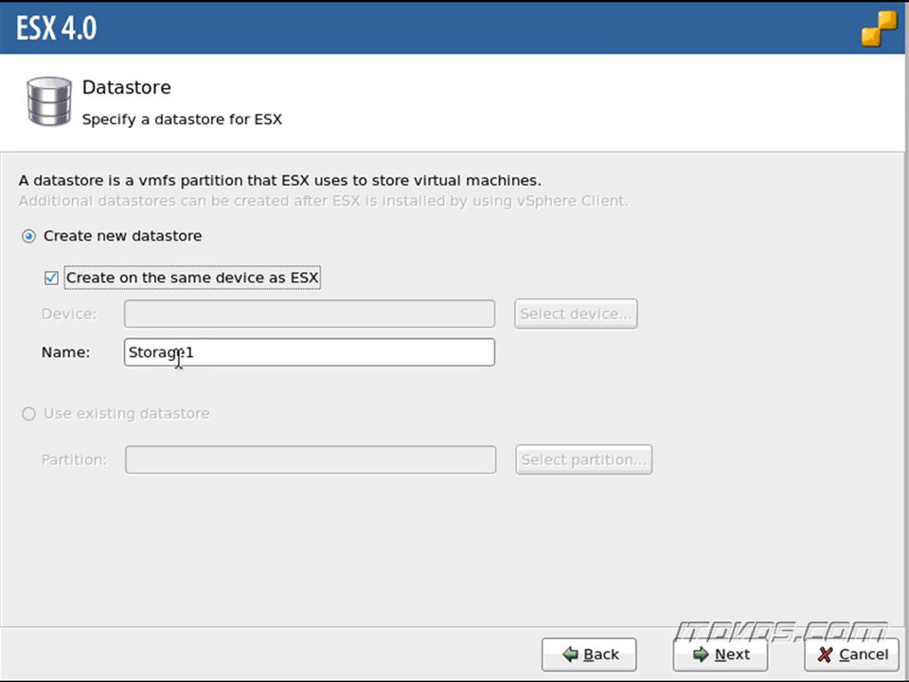
left_click_drag(204, 354, 107, 326)
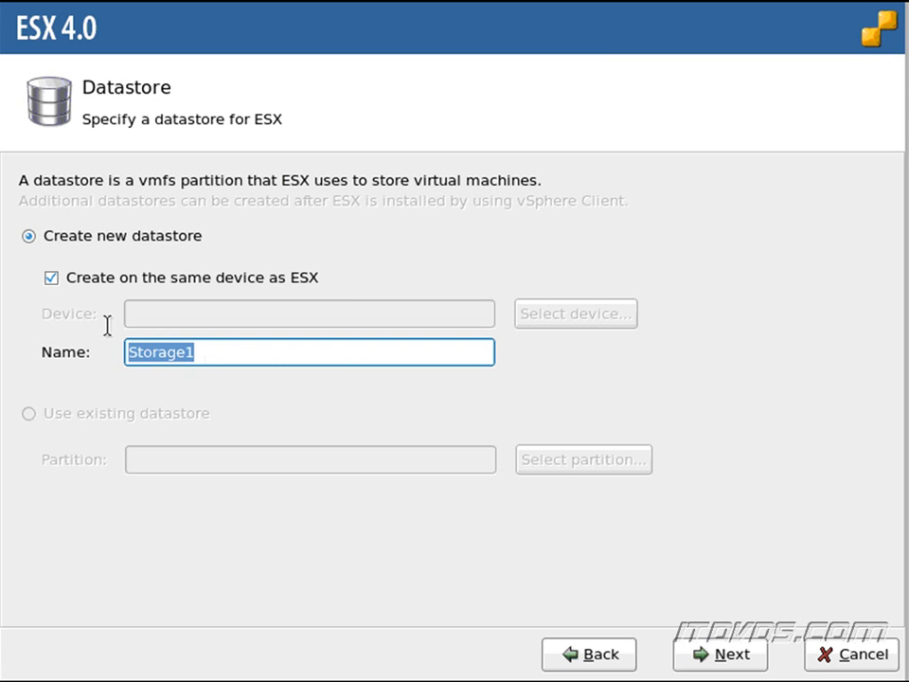
type("ESX02")
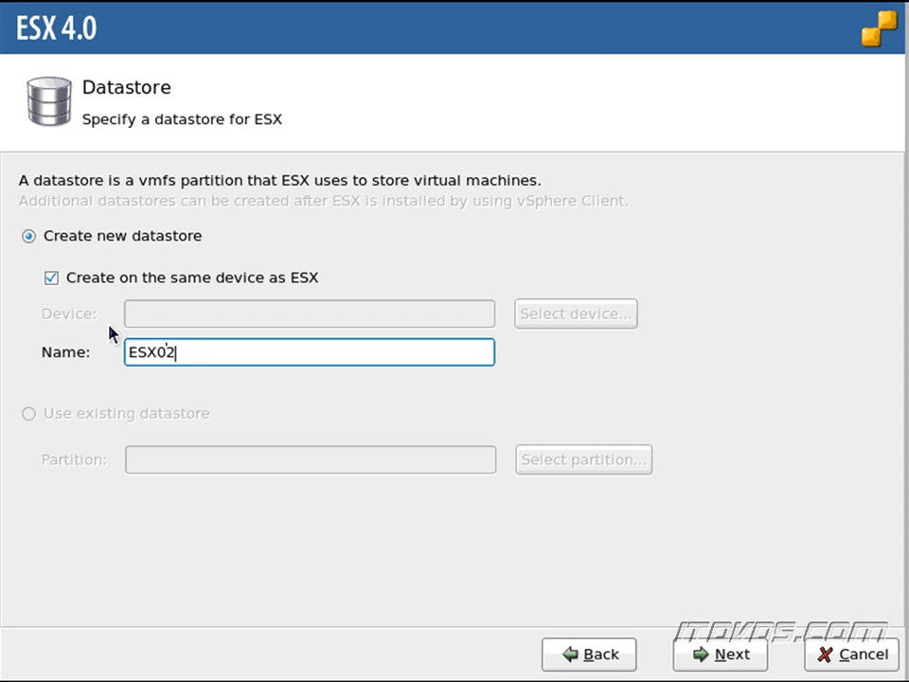
type("-Local01")
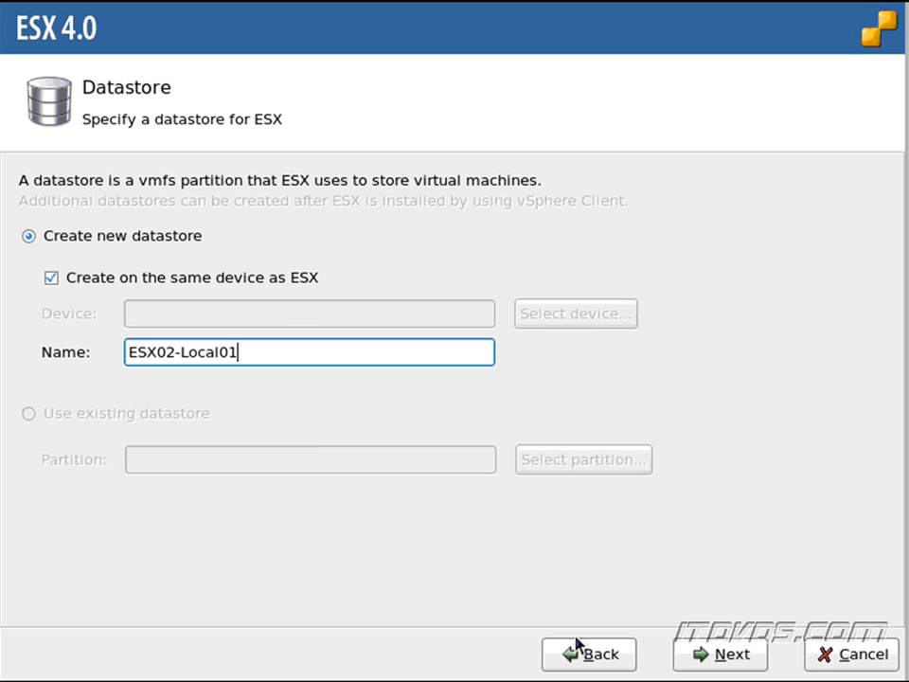
left_click(679, 668)
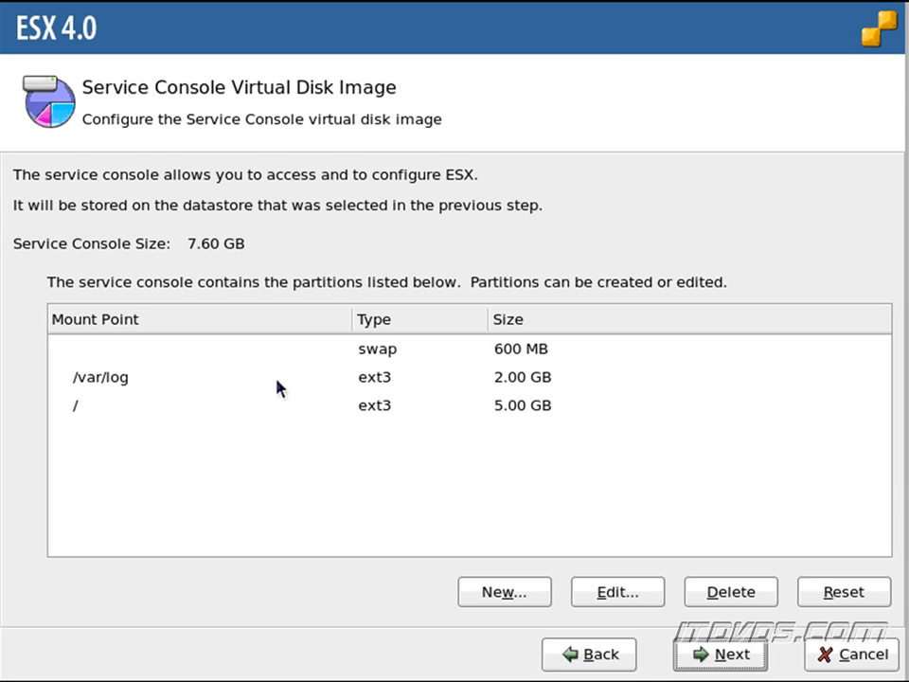
- Select the /var/log row in the service console partition table
left_click(183, 416)
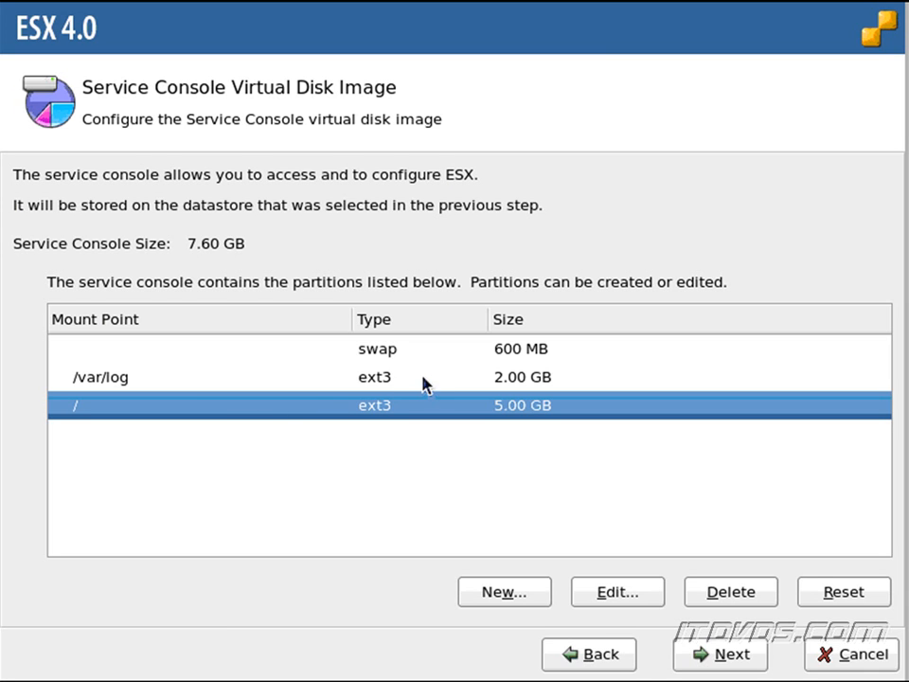
left_click(502, 379)
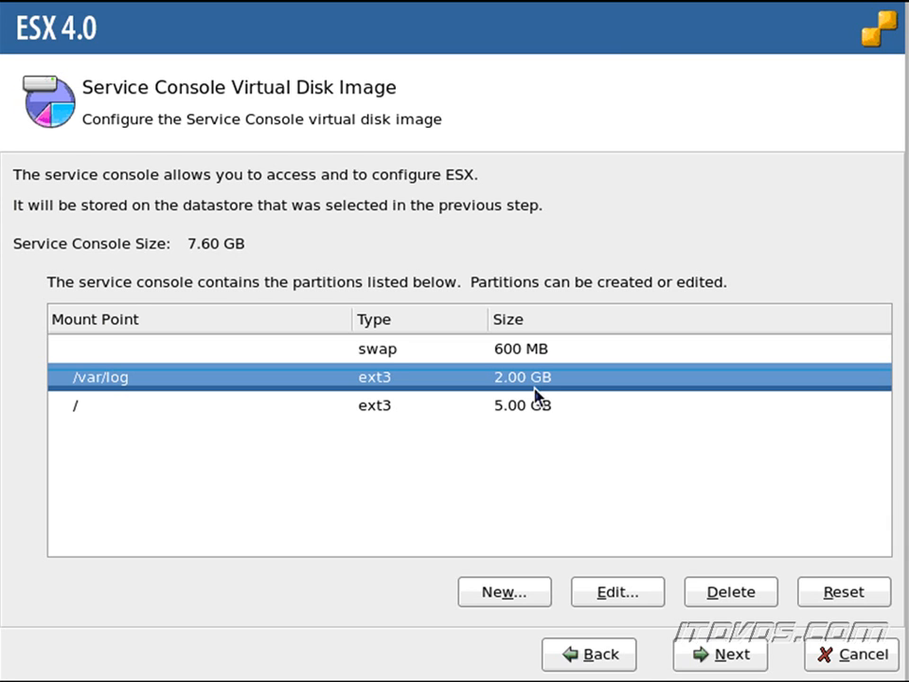
- Resize /var/log from 2.00 GB to 5.00 GB, keeping GB units, then select the / partition
left_click(588, 593)
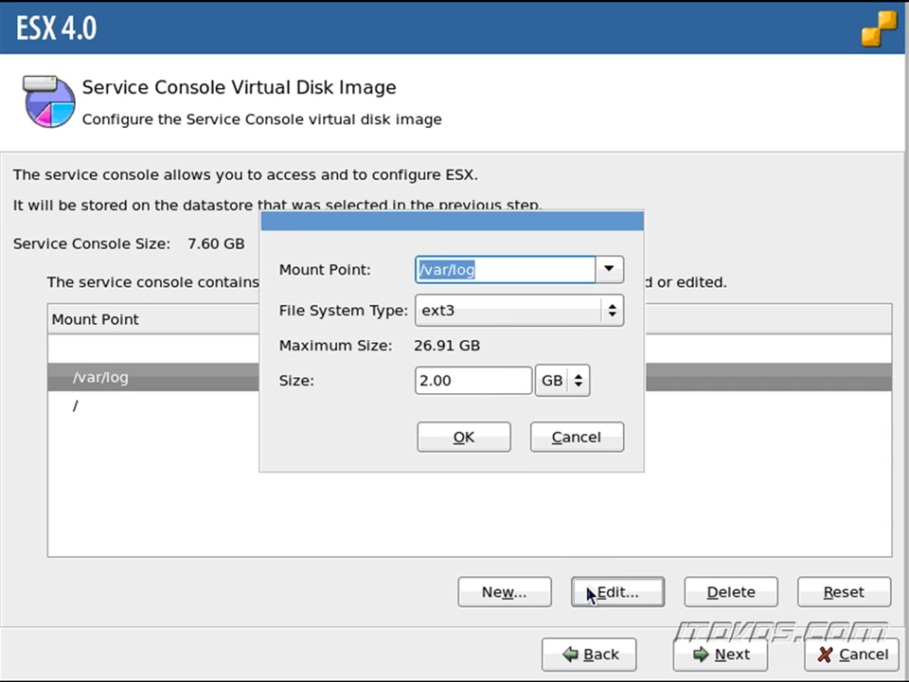
left_click(579, 381)
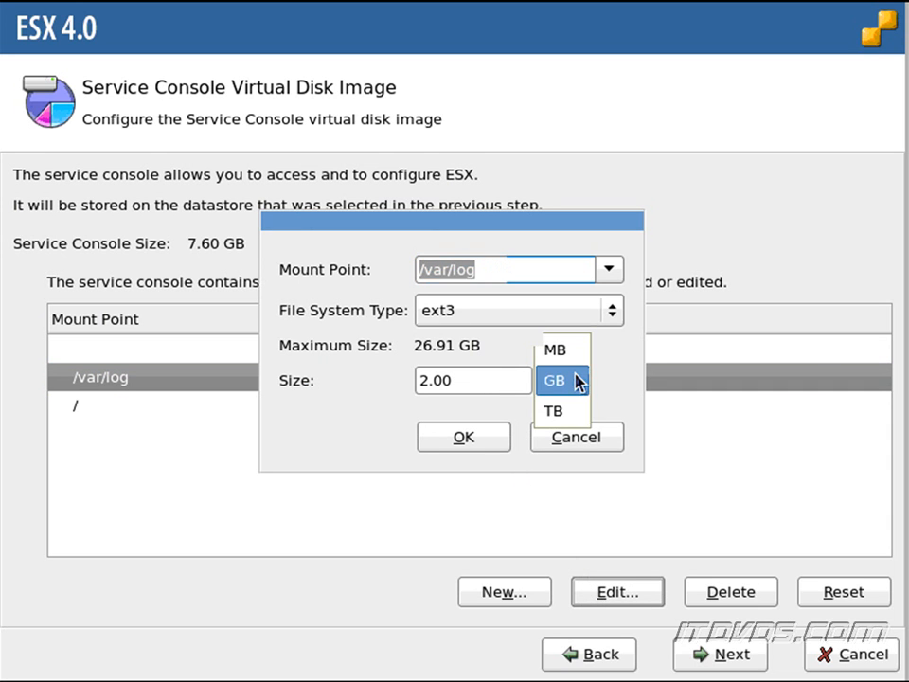
left_click(578, 381)
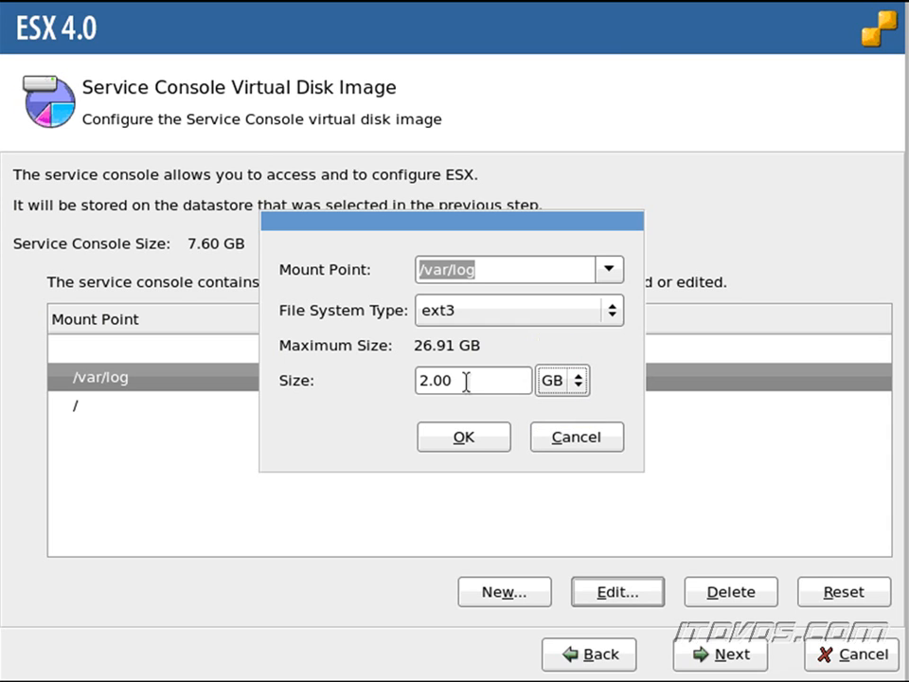
left_click(419, 381)
key("Right")
key("BackSpace")
type("5")
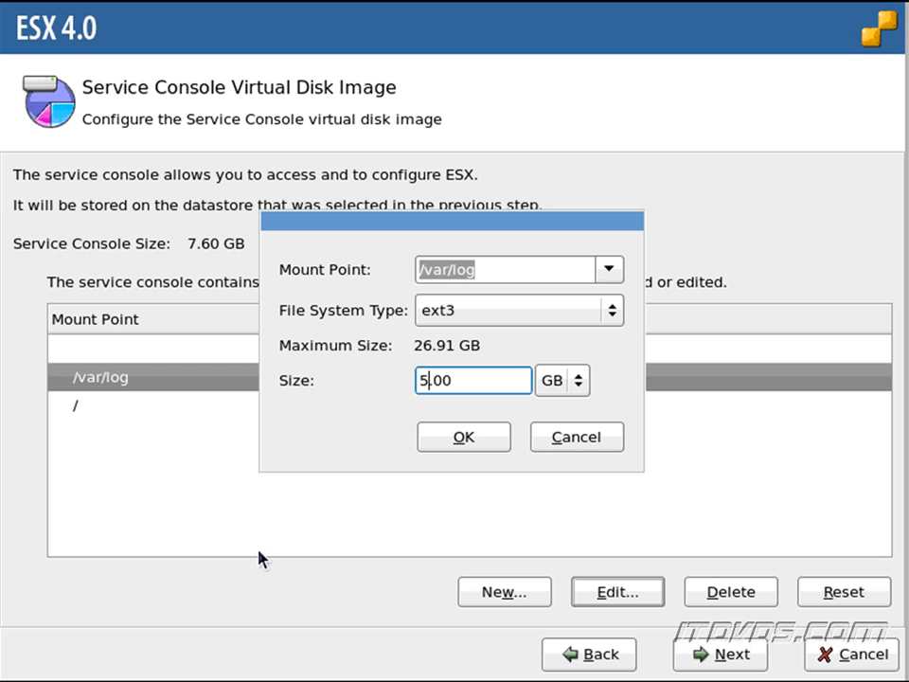
left_click(438, 437)
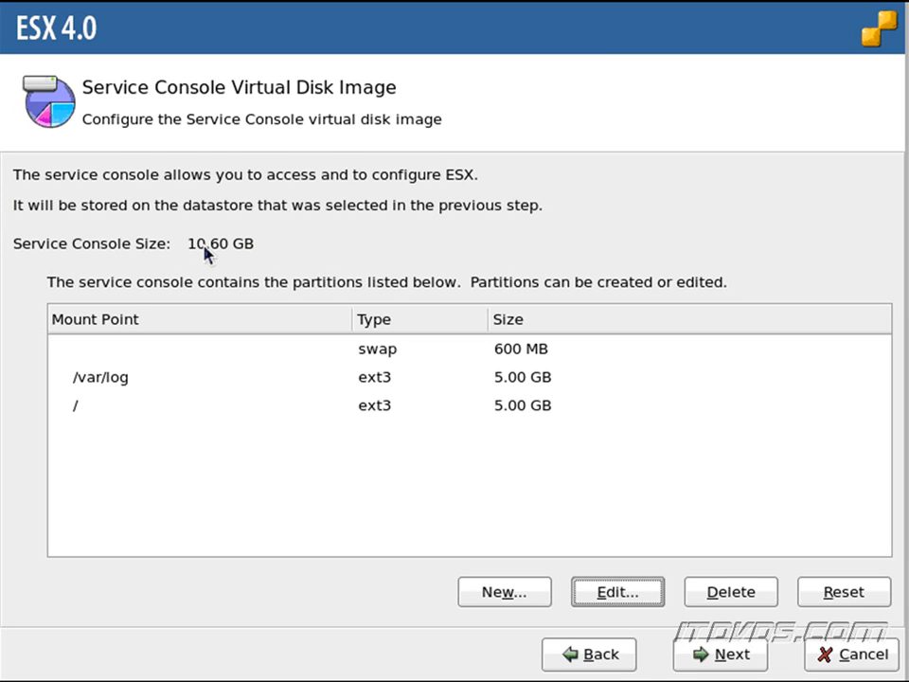
left_click(344, 410)
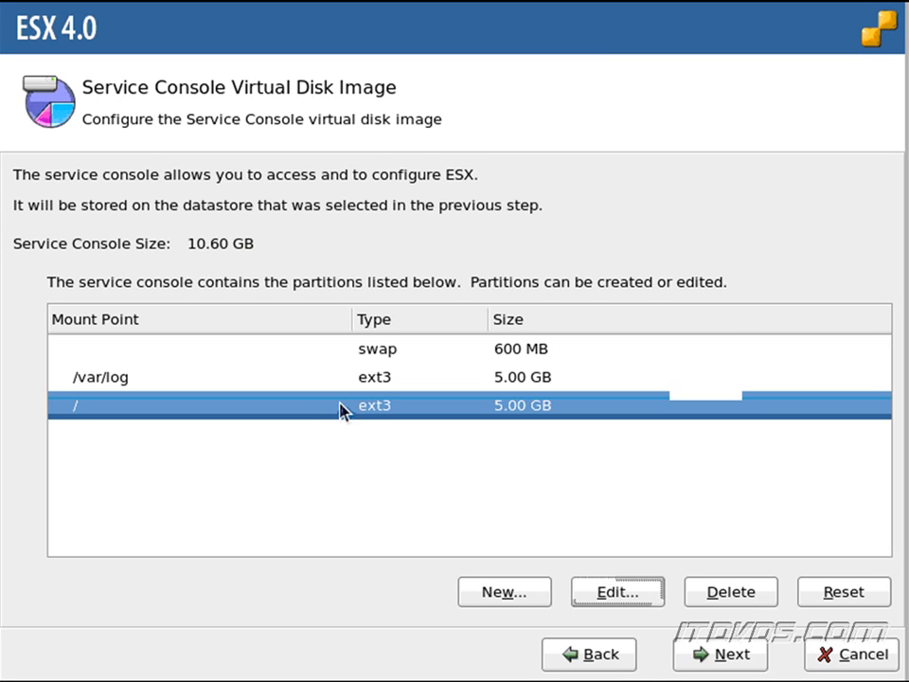
- Change the / partition size from 5.00 GB to 10.00 GB
left_click(602, 592)
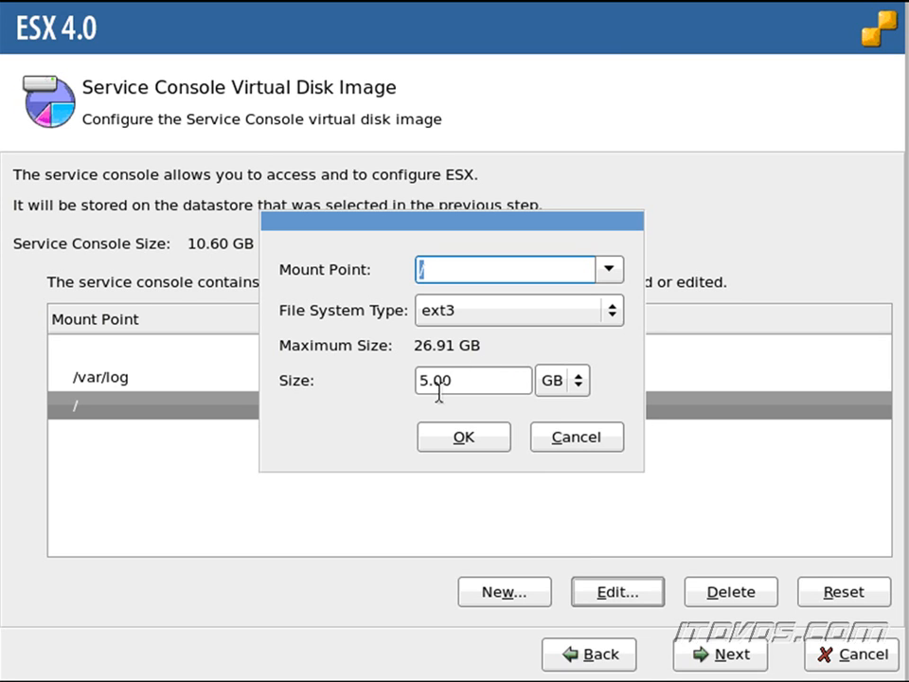
left_click_drag(430, 383, 400, 382)
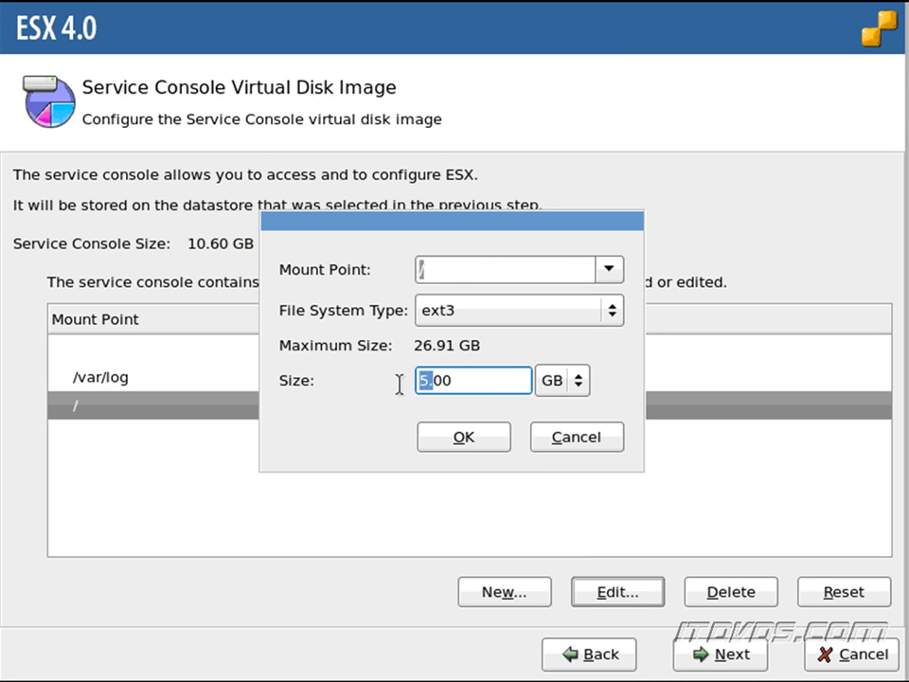
type("10")
left_click(474, 436)
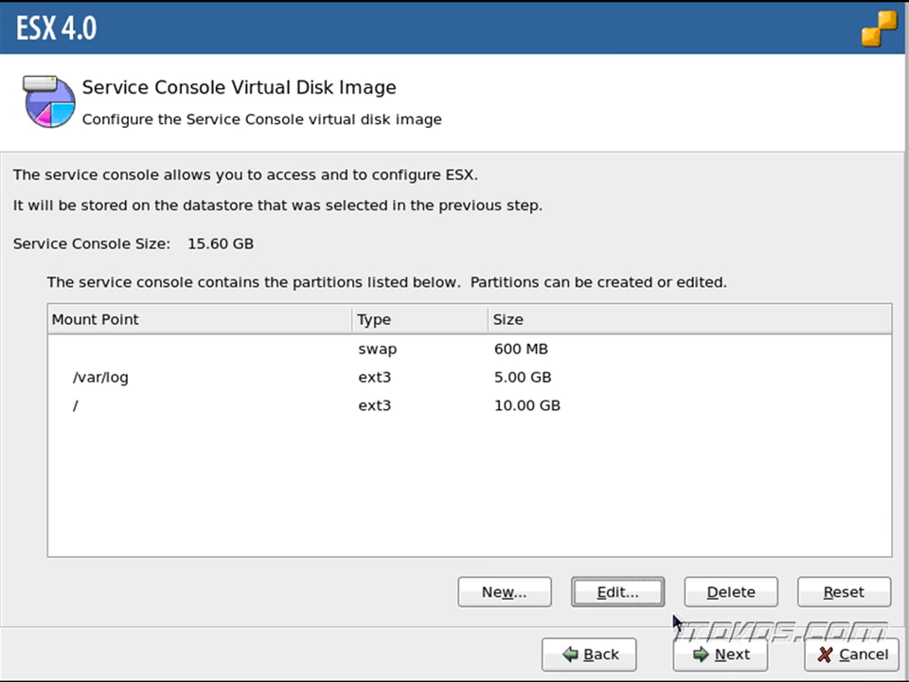
- Set the time zone to America/Phoenix and accept the manual date and time
left_click(716, 657)
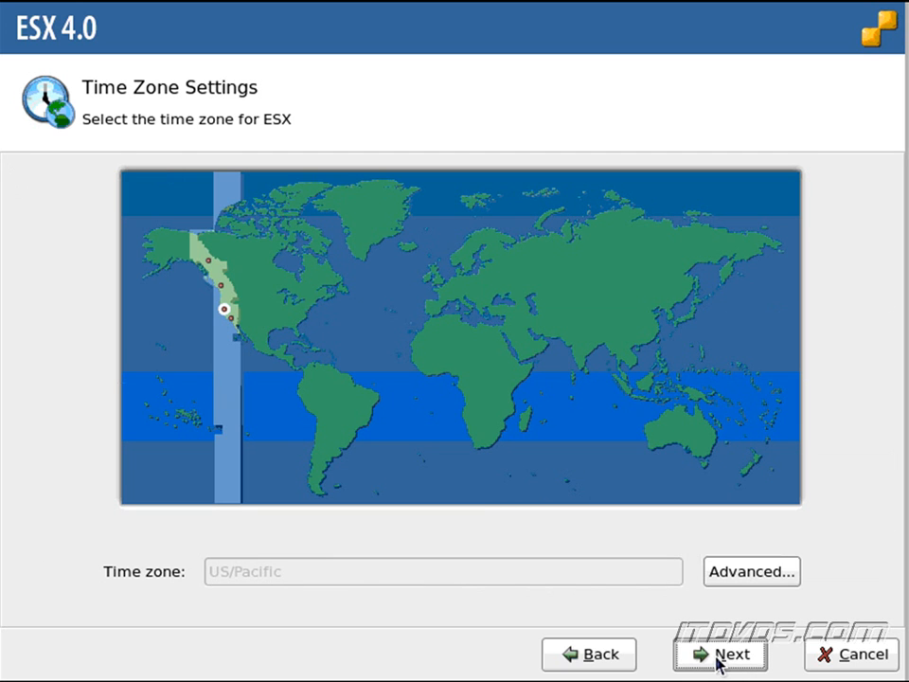
left_click(744, 573)
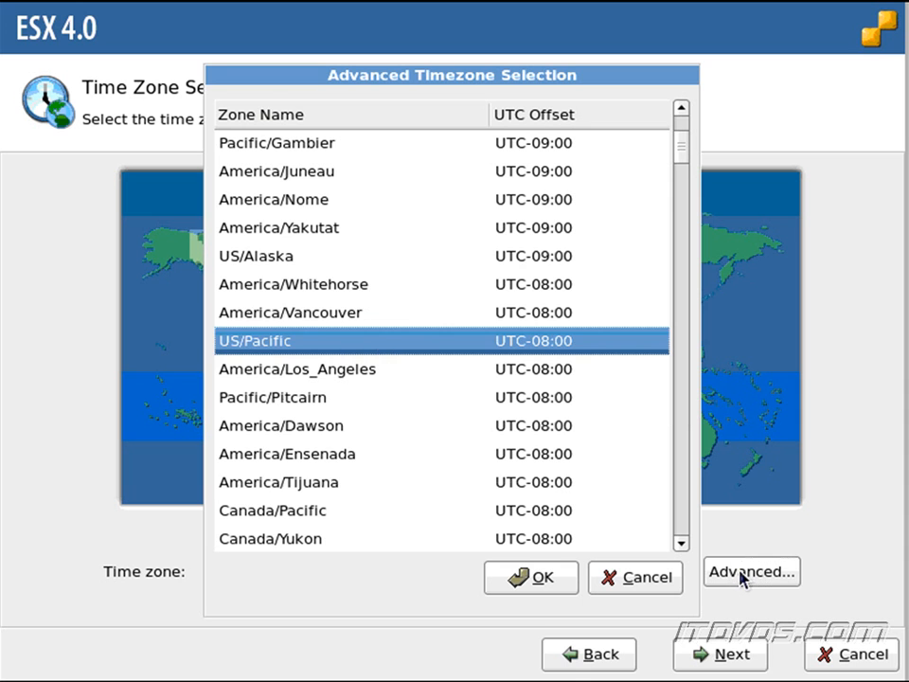
scroll(689, 511, "down", 7)
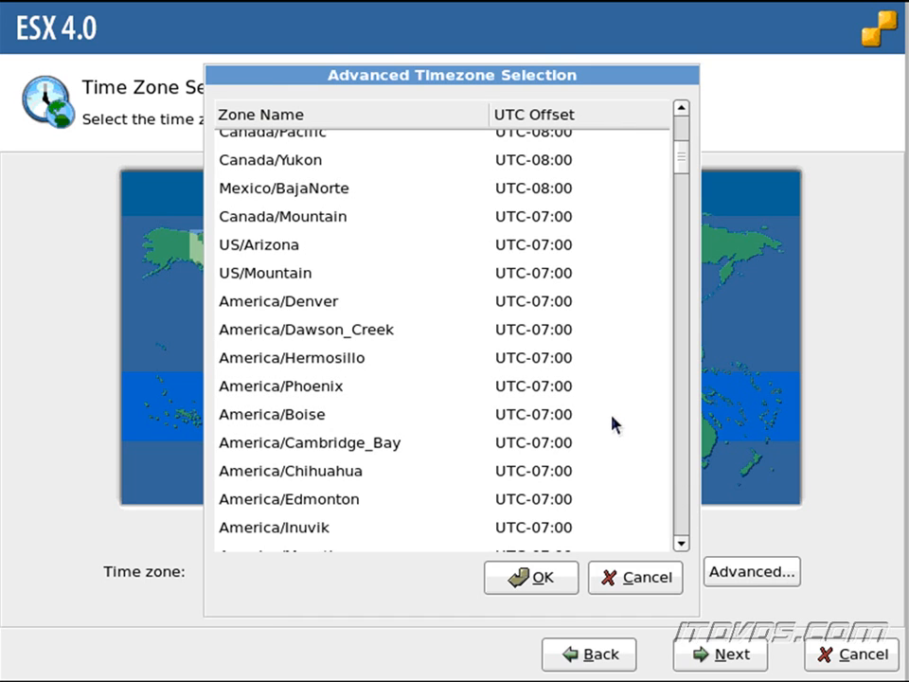
left_click(548, 391)
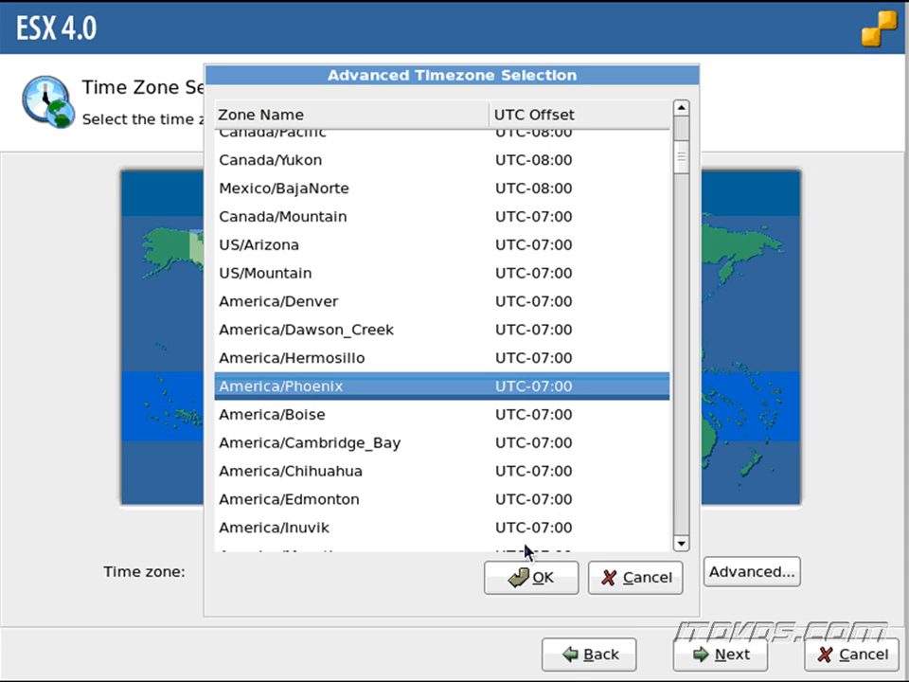
left_click(521, 580)
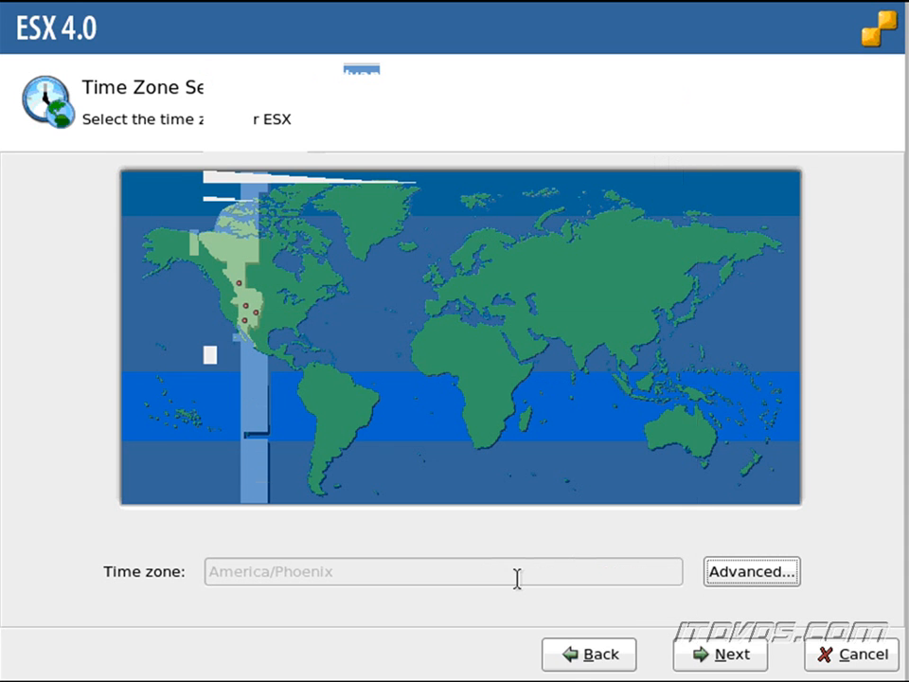
left_click(721, 653)
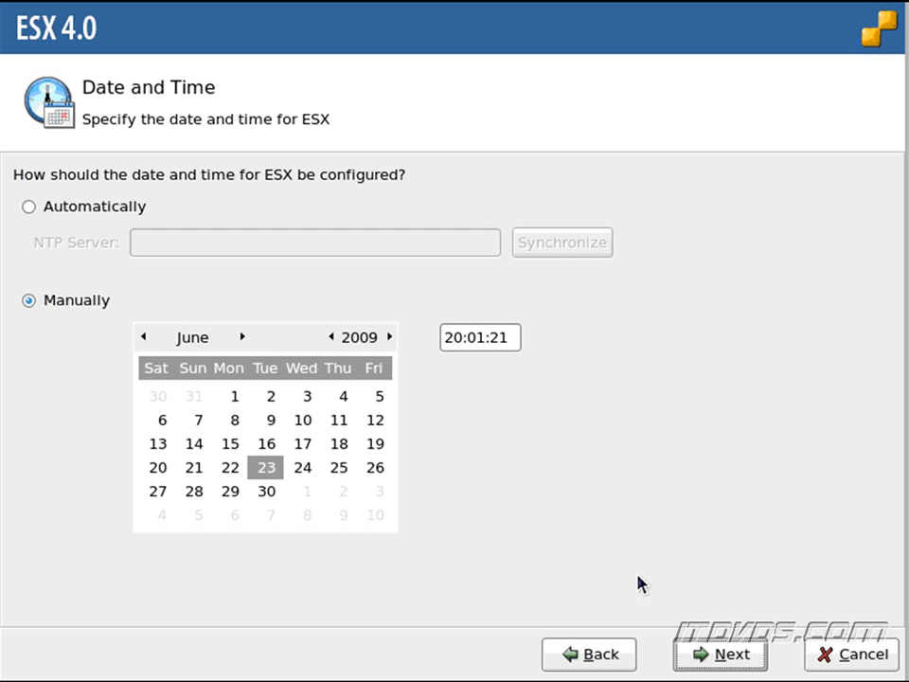
left_click(714, 652)
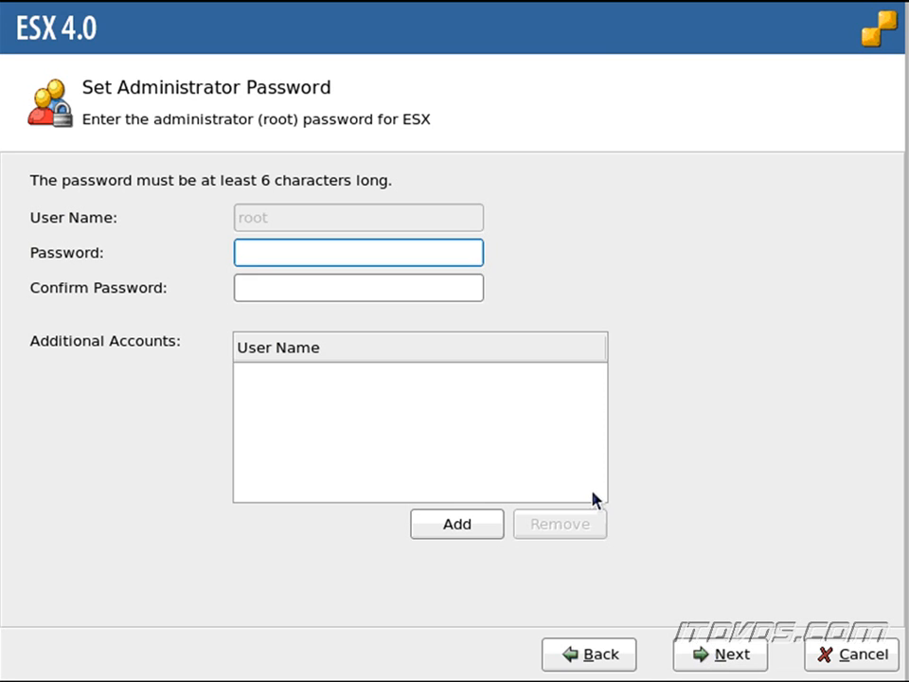
- Enter and confirm the root password, skip adding extra accounts, and continue to the summary
type("*******")
key("Tab")
type("*******")
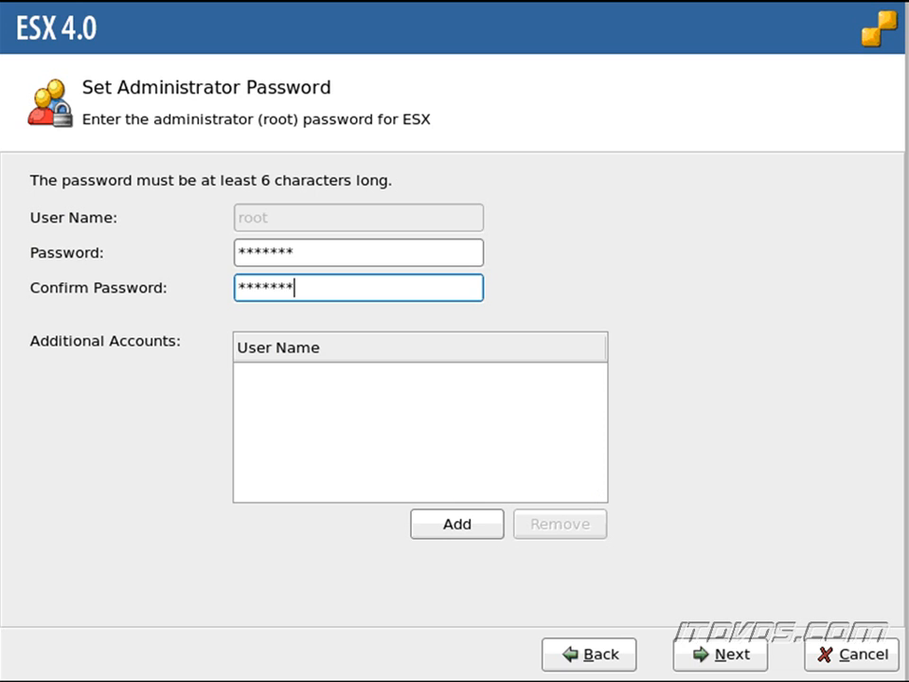
left_click(464, 525)
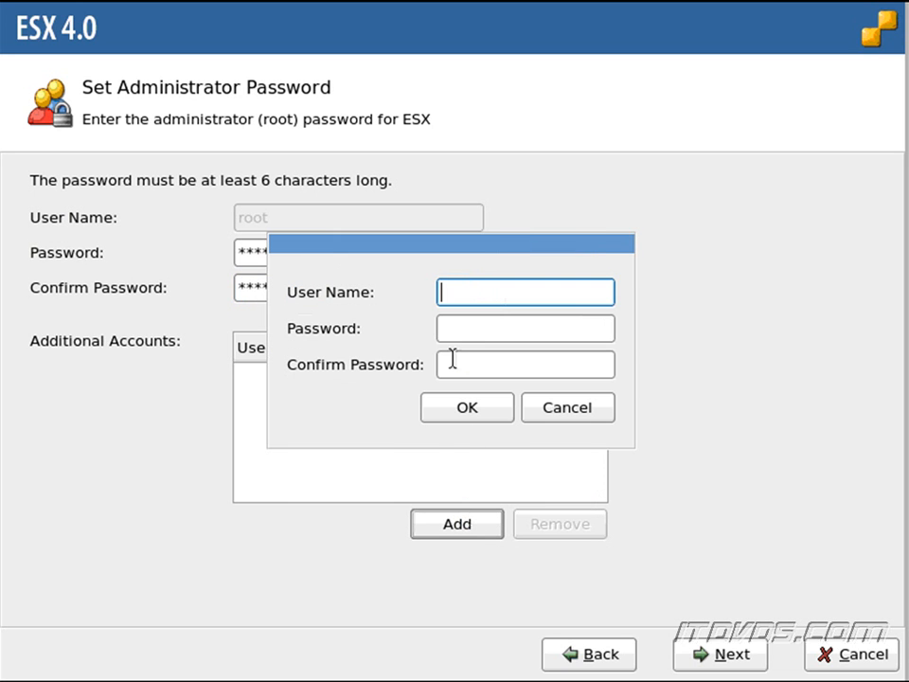
left_click(548, 409)
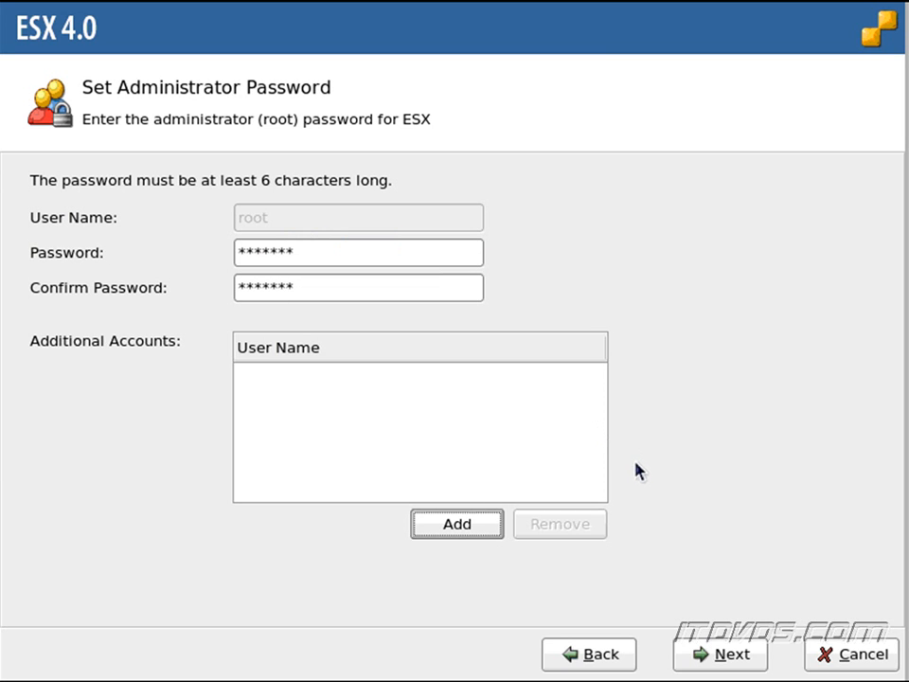
left_click(707, 654)
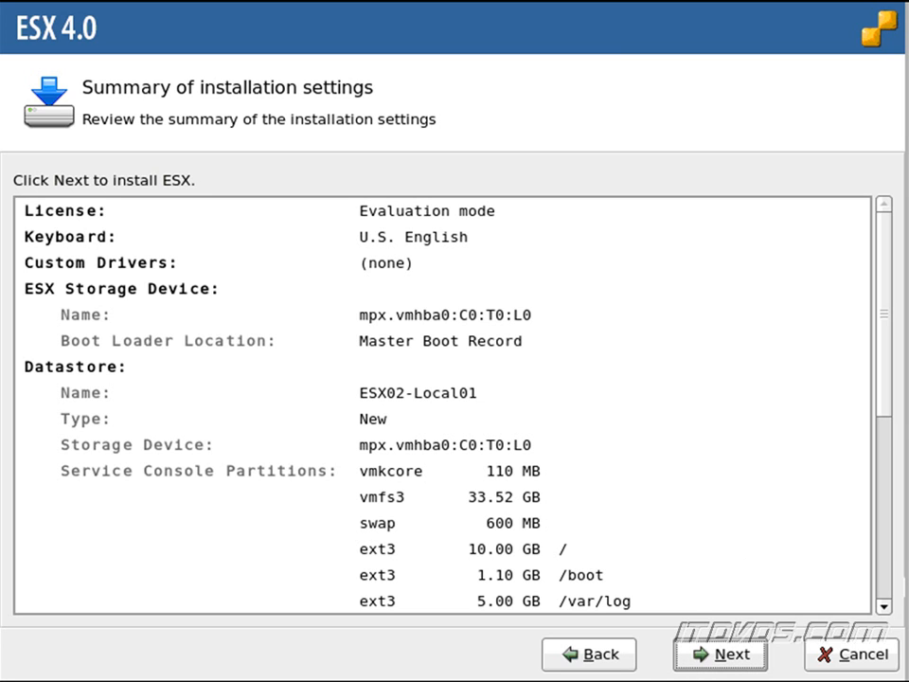
- Scroll through the summary's networking settings, then install ESX and let it reach 100%
left_click(883, 608)
left_click(882, 607)
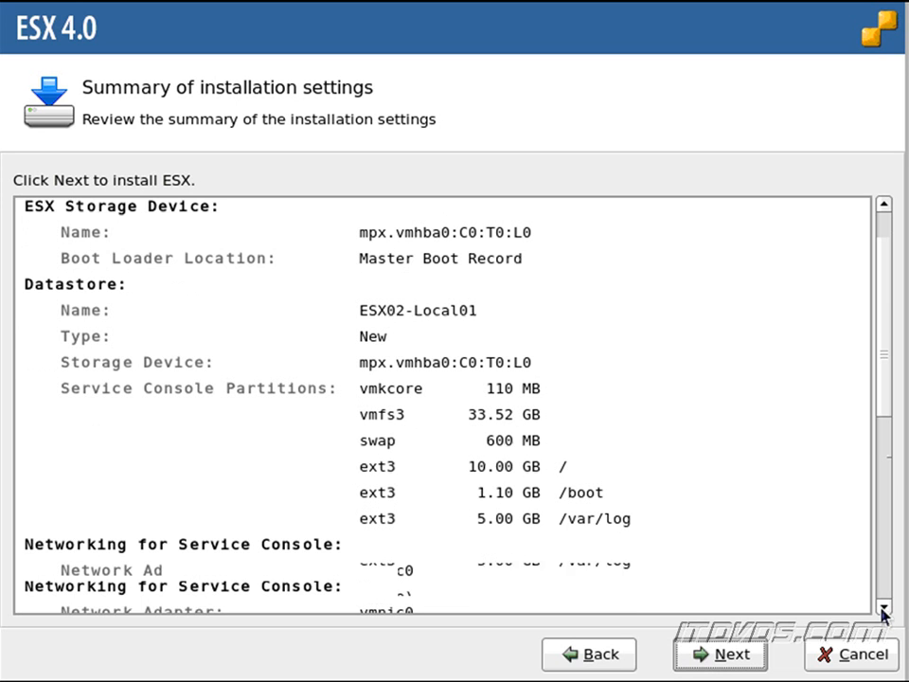
left_click(882, 608)
left_click(882, 608)
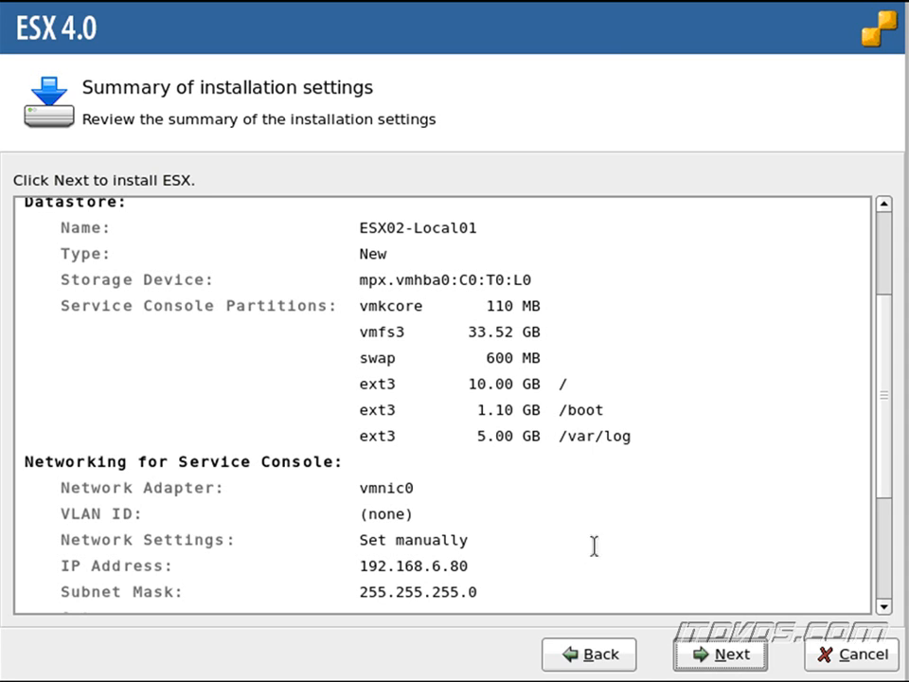
left_click(696, 654)
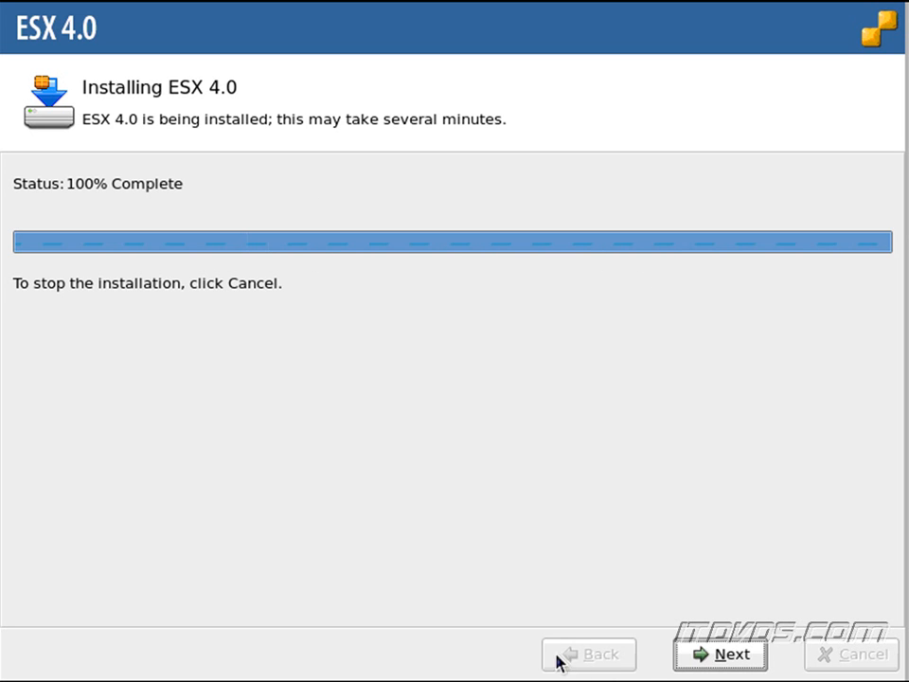
left_click(705, 655)
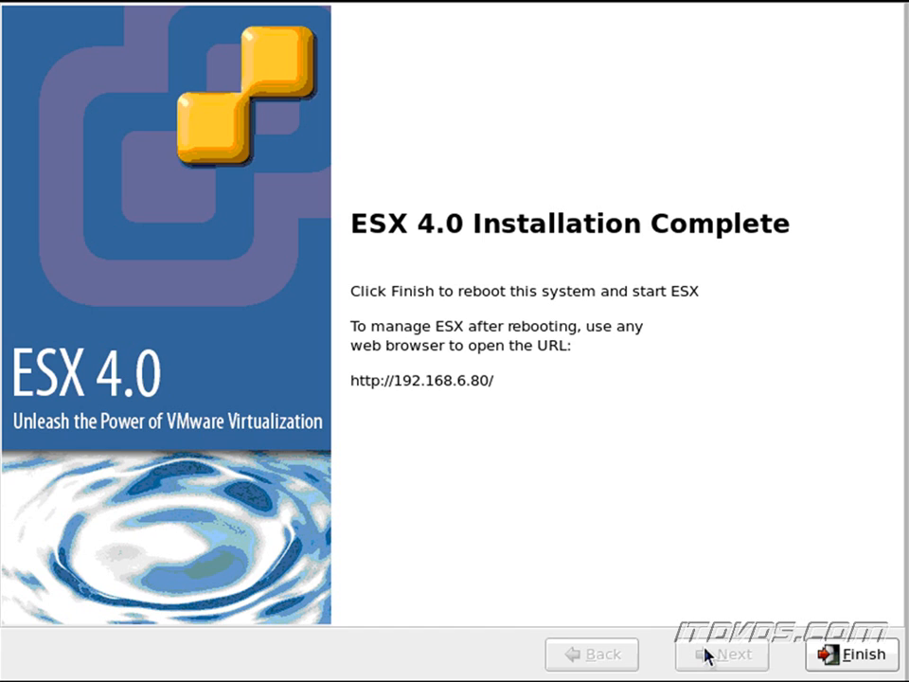